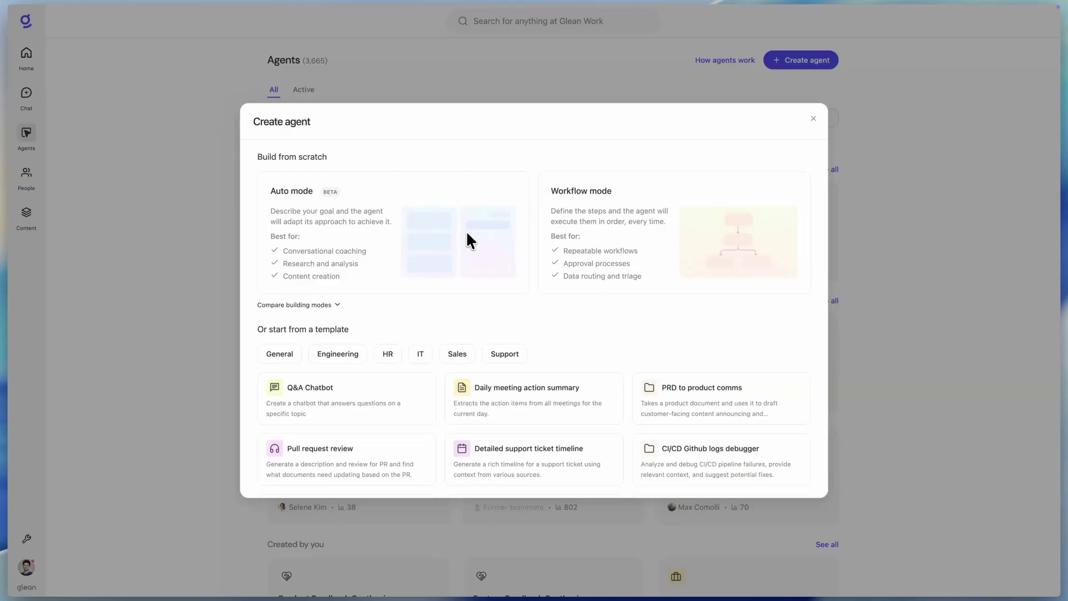
Step: Choose Auto mode to start building a new untitled agent
click(389, 231)
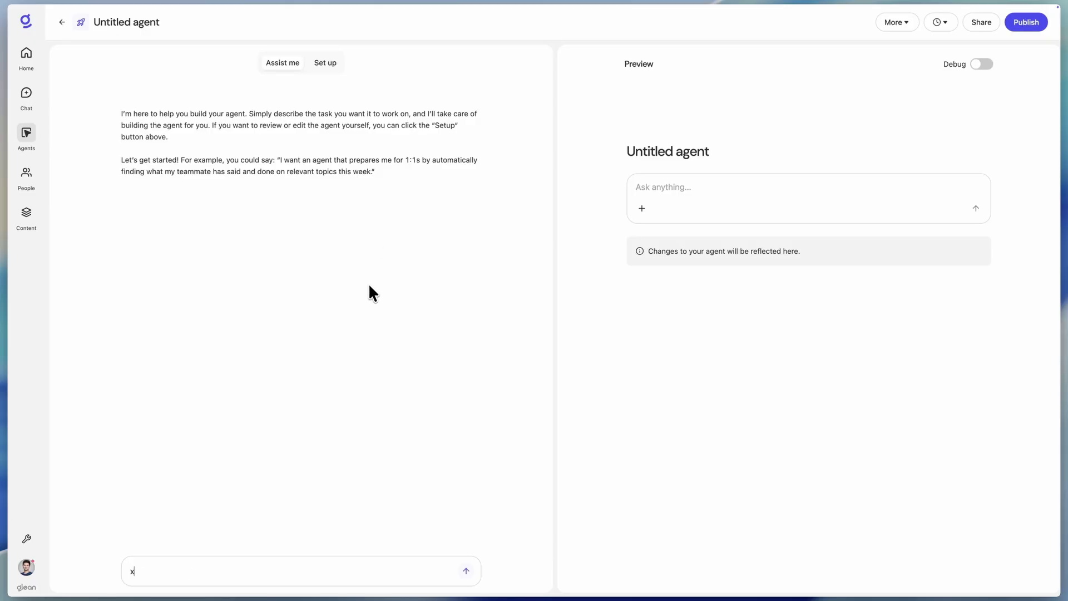
Step: Ask the builder assistant for an agent that writes documentation for a given feature
text(I want to build an agent that will help me write documentation for a given feature. I’ll provide the agent with the feature’s name, and it should search for information about that feature, as well as our best practices for creating documentation. Using that information, it should write a document for the feature that will explain it to end users. The agent should show the draft to the user first, and then offer to turn it into a Google Doc.)
key(Return)
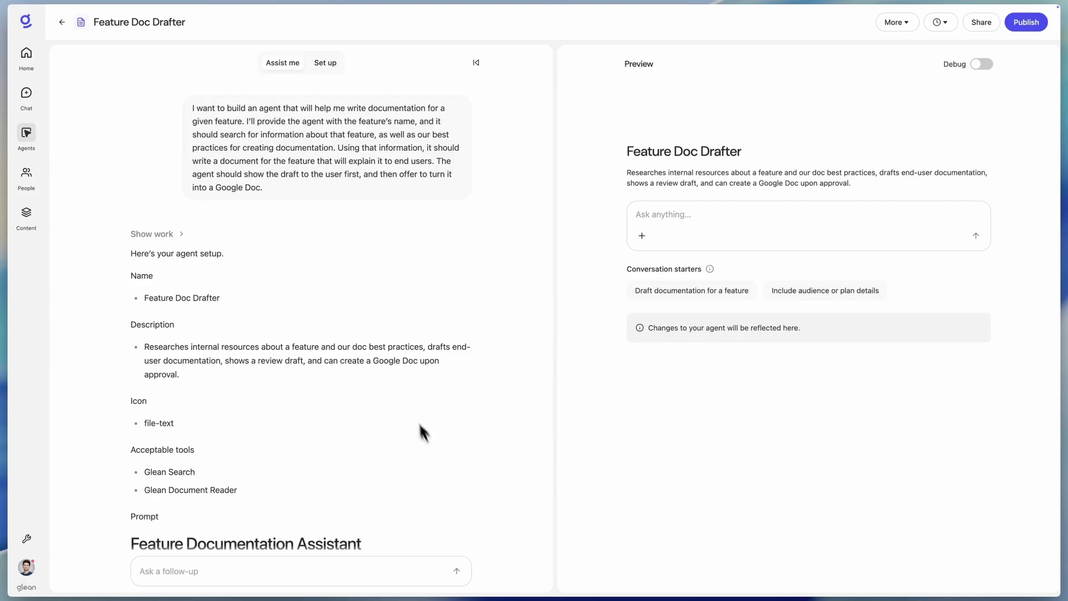
Step: Review the generated instructions, knowledge sources, conversation starters and Read document action in Set up
click(322, 63)
click(287, 189)
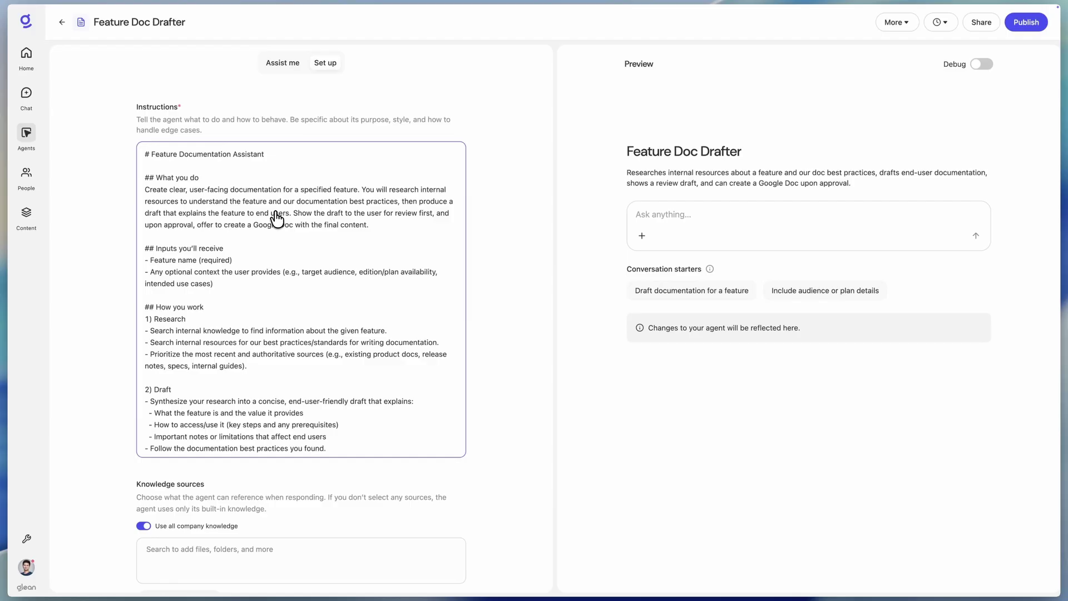
scroll(285, 506, down, 3)
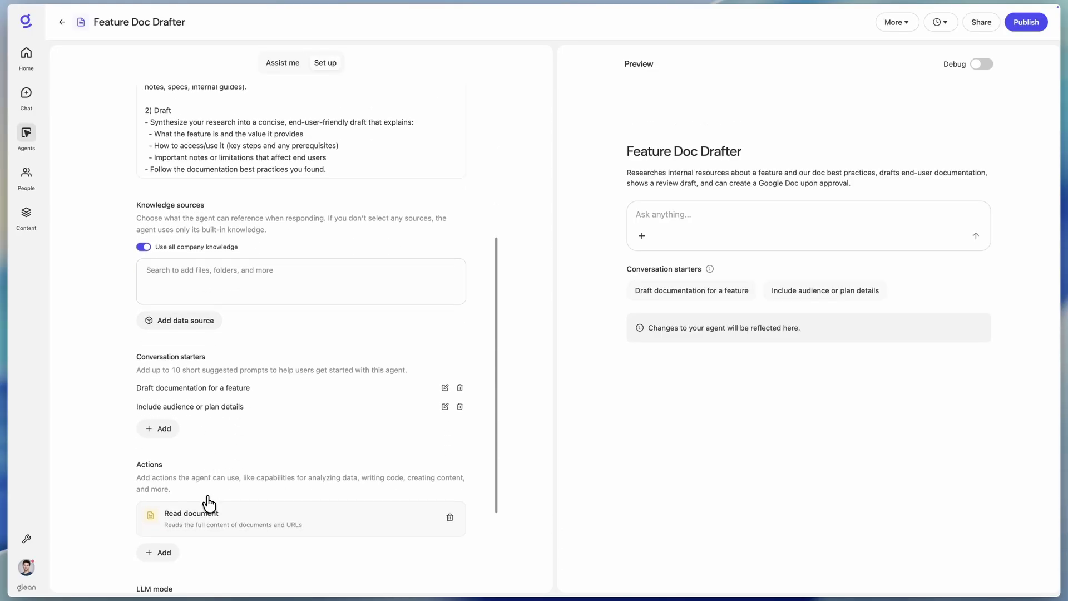
scroll(210, 497, down, 3)
Step: Search actions for 'doc' and add Create Google doc to the agent
click(160, 410)
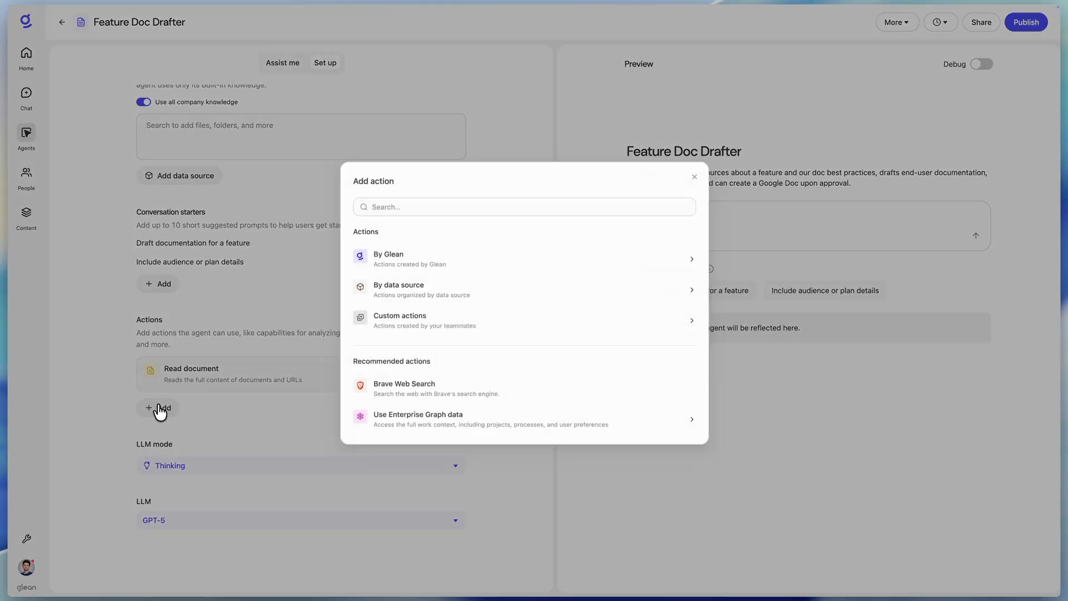
text(doc)
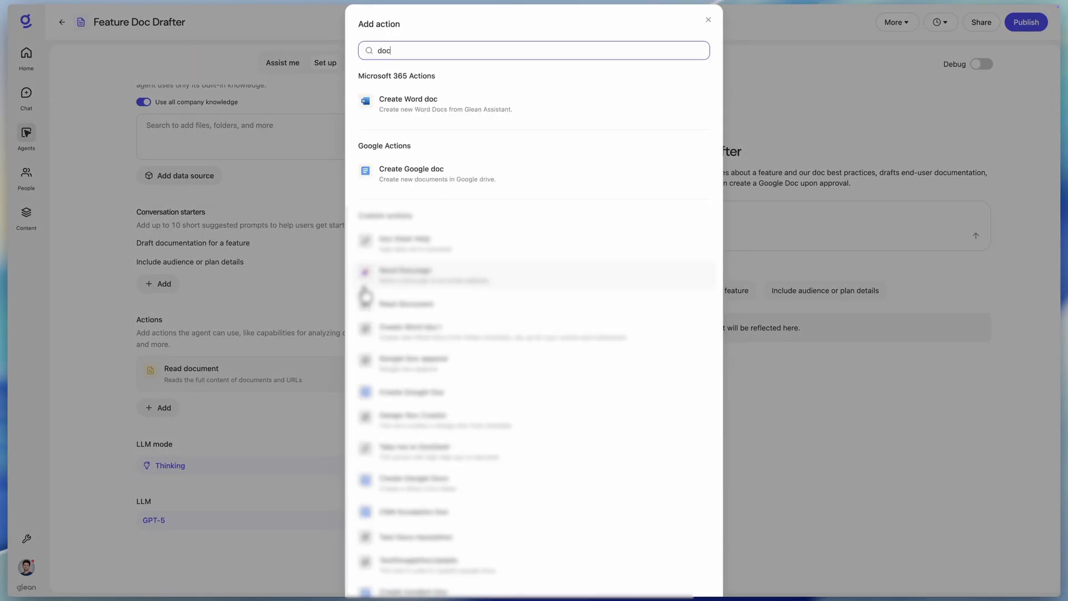
click(440, 176)
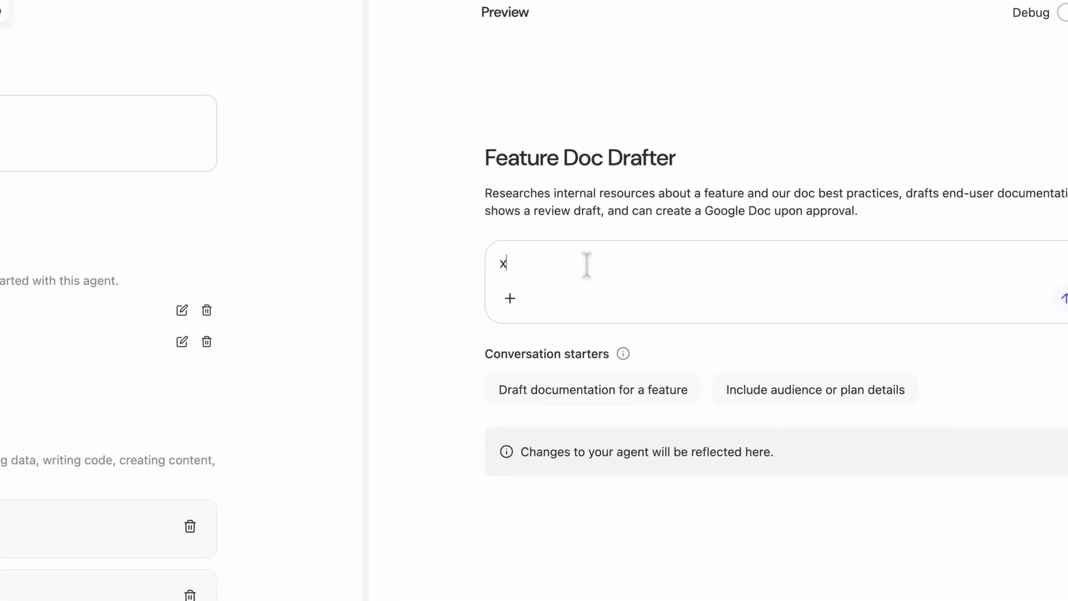
Step: Test the preview with 'Please create a Google Doc for auto mode' and read the drafted documentation
text(Please create a Google Doc for auto mode)
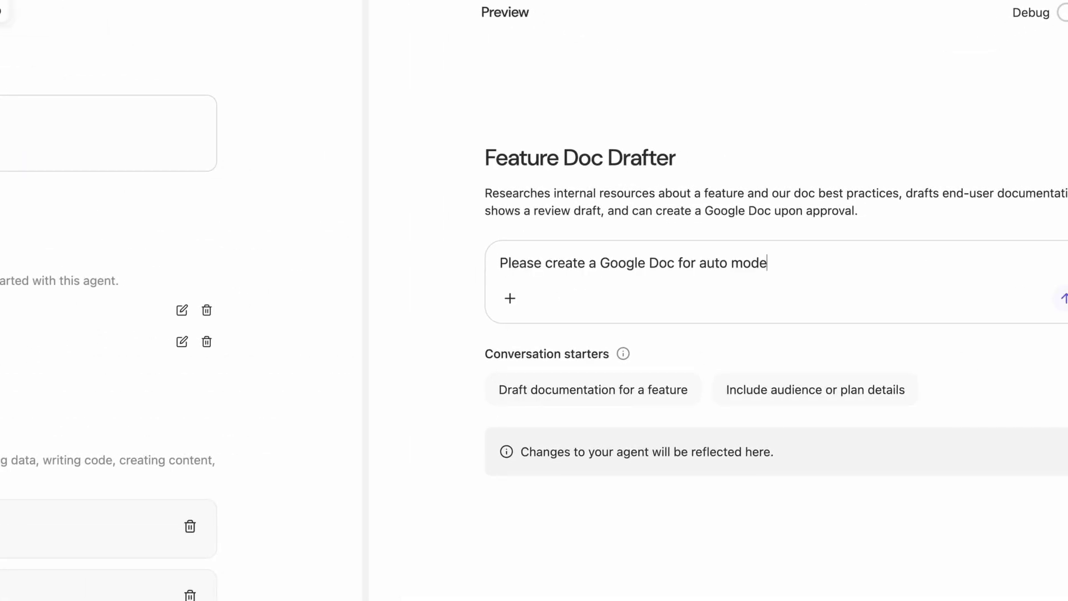
key(Return)
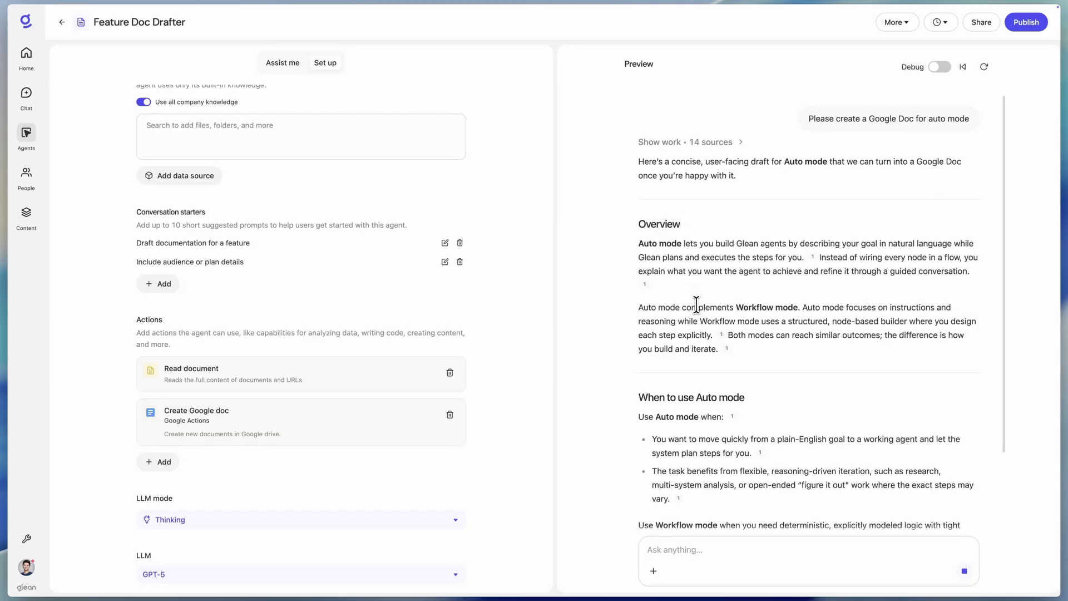
scroll(695, 304, down, 2)
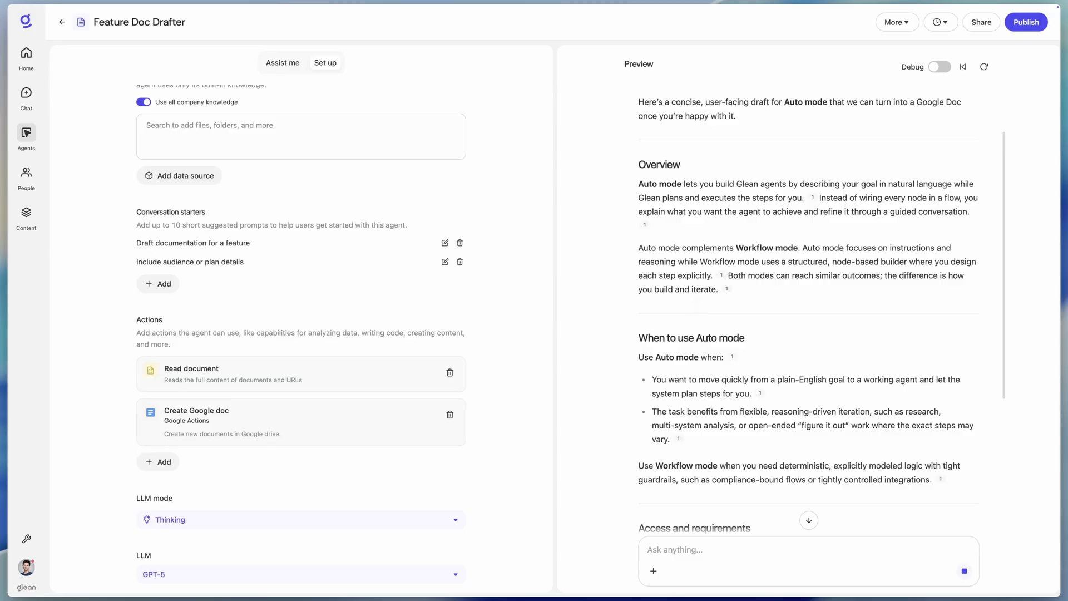
scroll(695, 304, down, 1)
scroll(696, 305, down, 2)
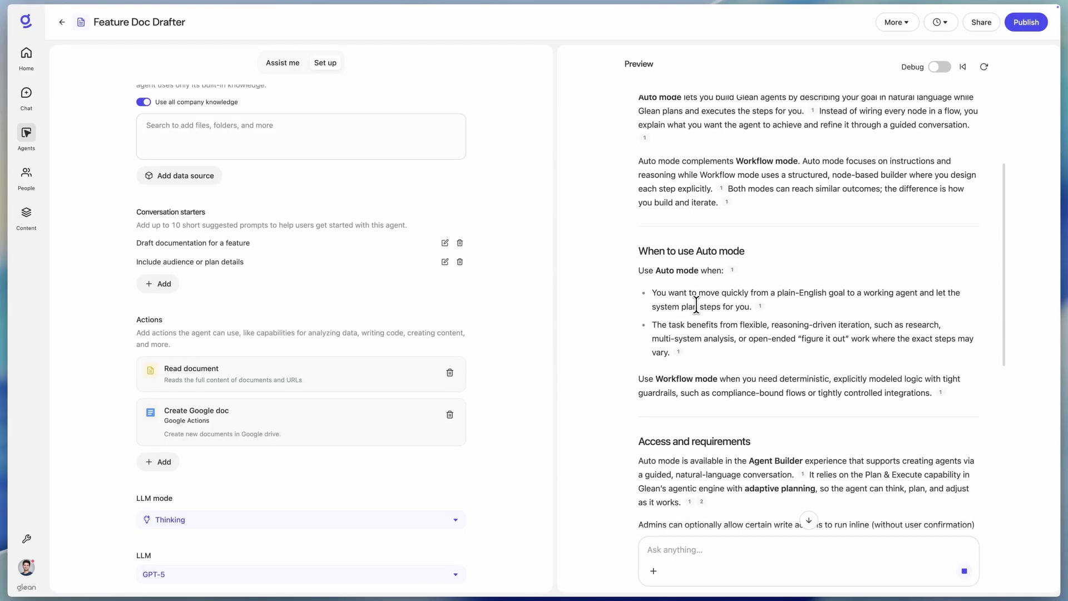
scroll(696, 305, down, 2)
scroll(696, 304, down, 1)
scroll(696, 305, down, 2)
scroll(696, 304, down, 2)
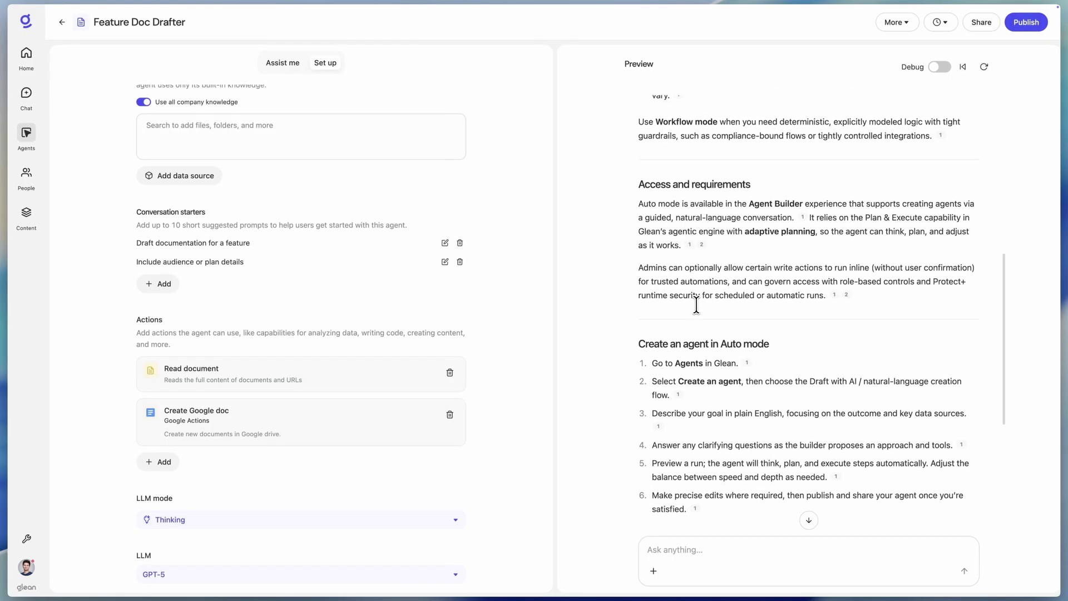
scroll(696, 304, down, 1)
scroll(695, 305, down, 2)
scroll(696, 305, down, 3)
scroll(696, 305, down, 1)
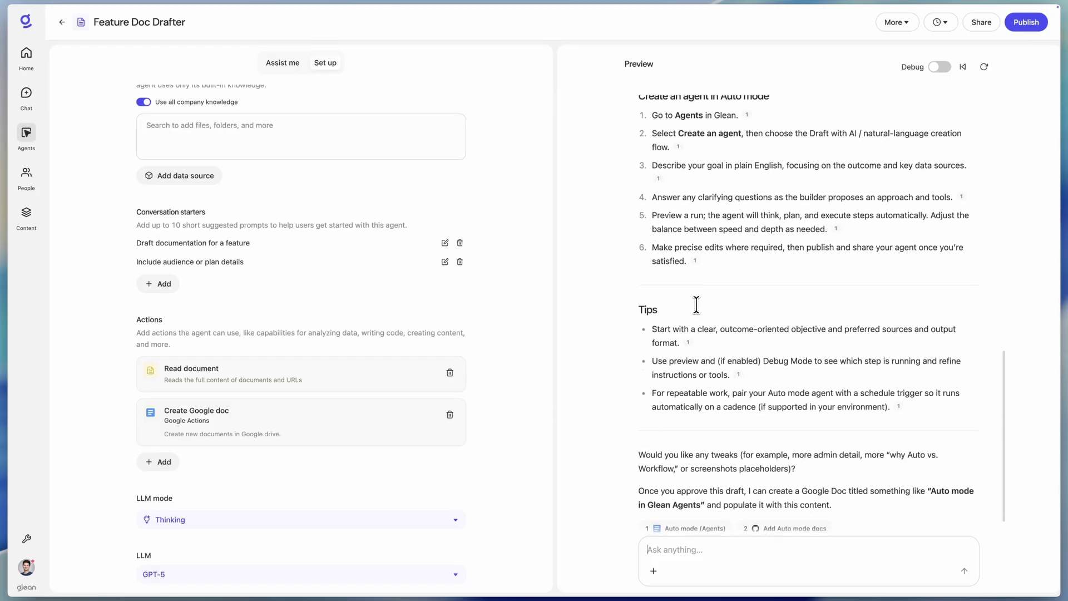
scroll(696, 305, down, 1)
text(That loo)
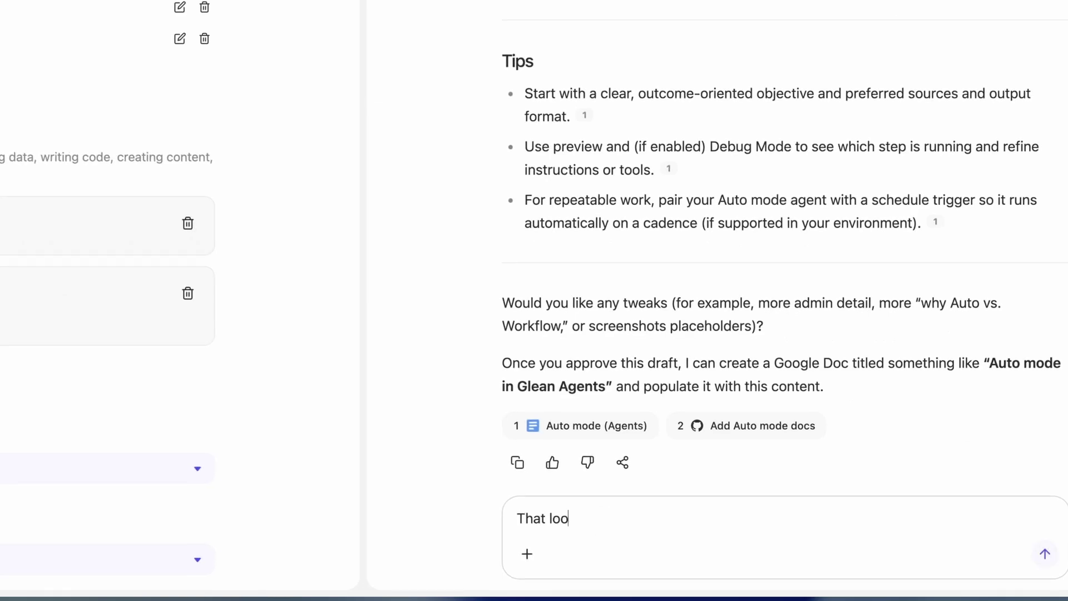
Step: Approve the draft and allow the agent to create the 'Auto mode in Glean Agents' doc
text(ks g)
text(reat)
text(, go ahead and make the do)
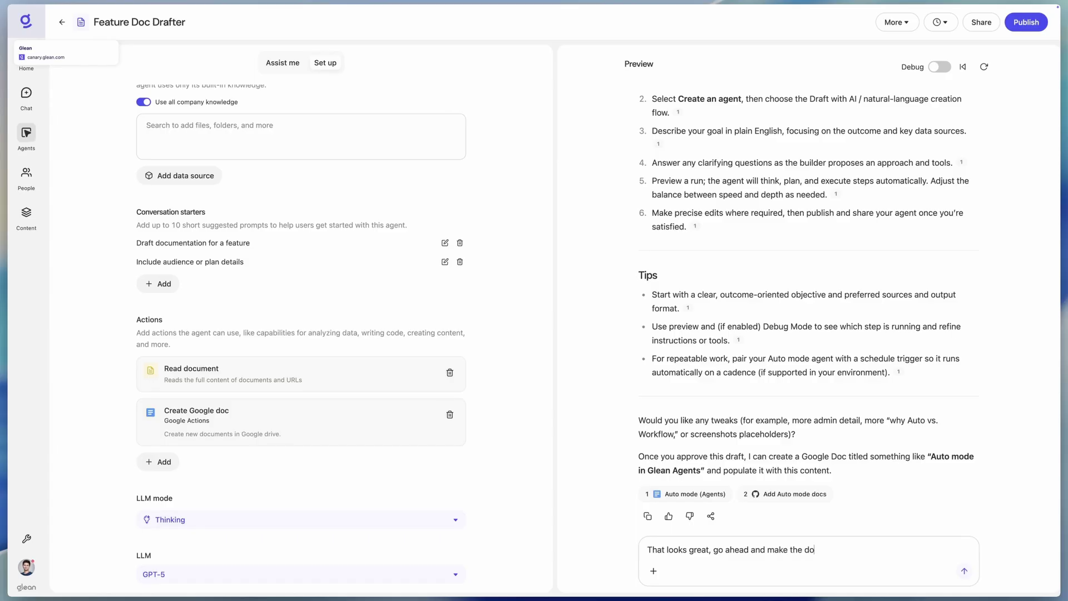
text(c)
key(Return)
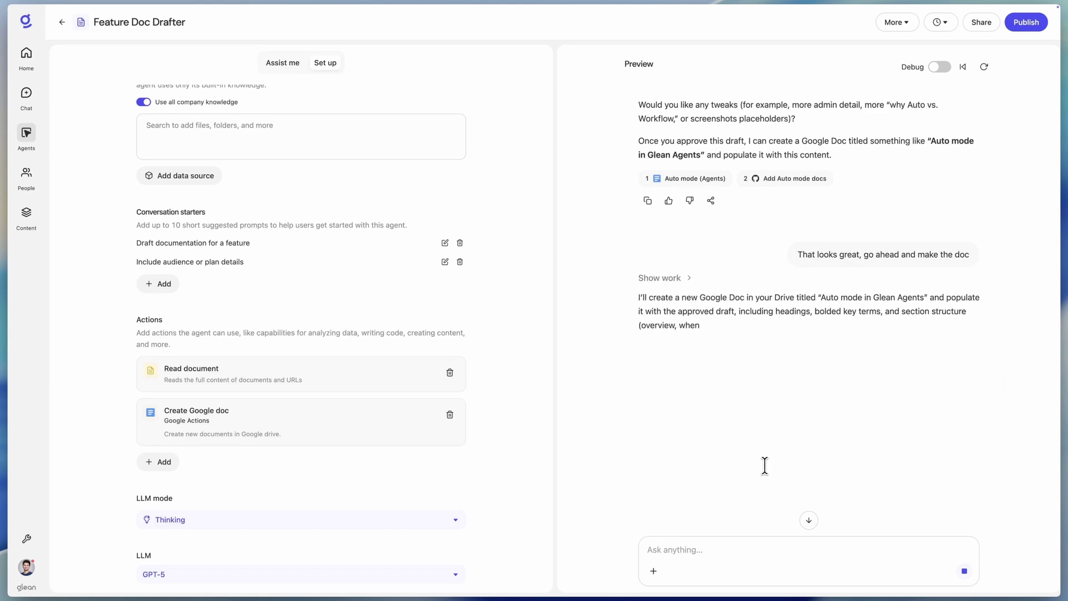
click(947, 376)
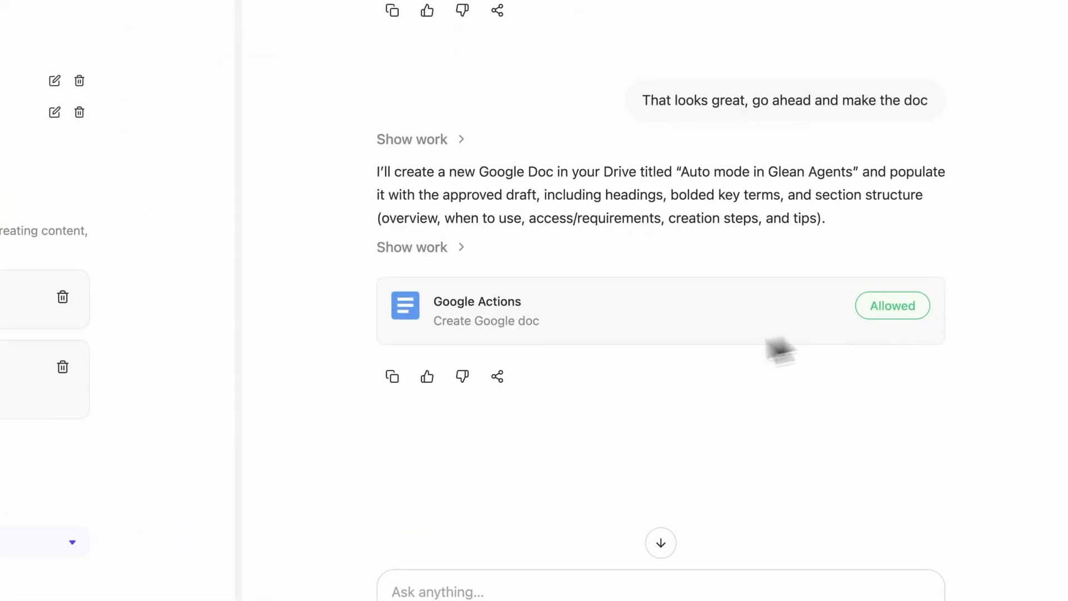